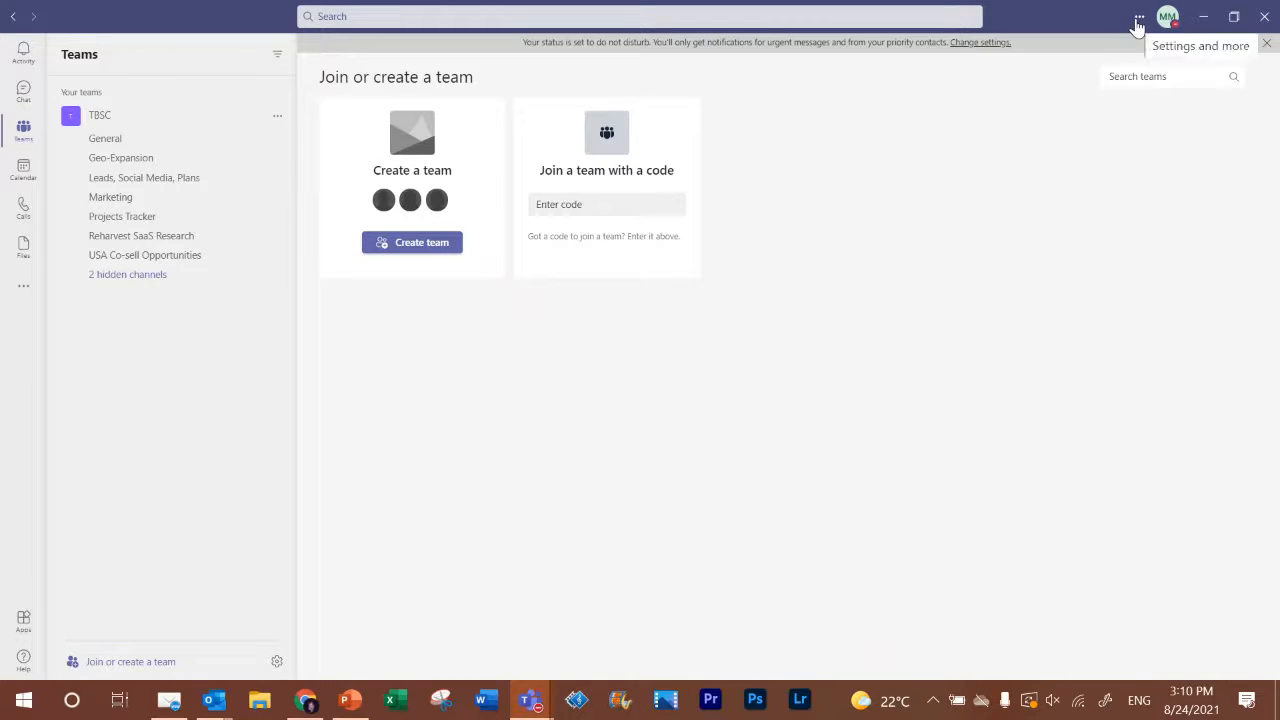
click(1138, 20)
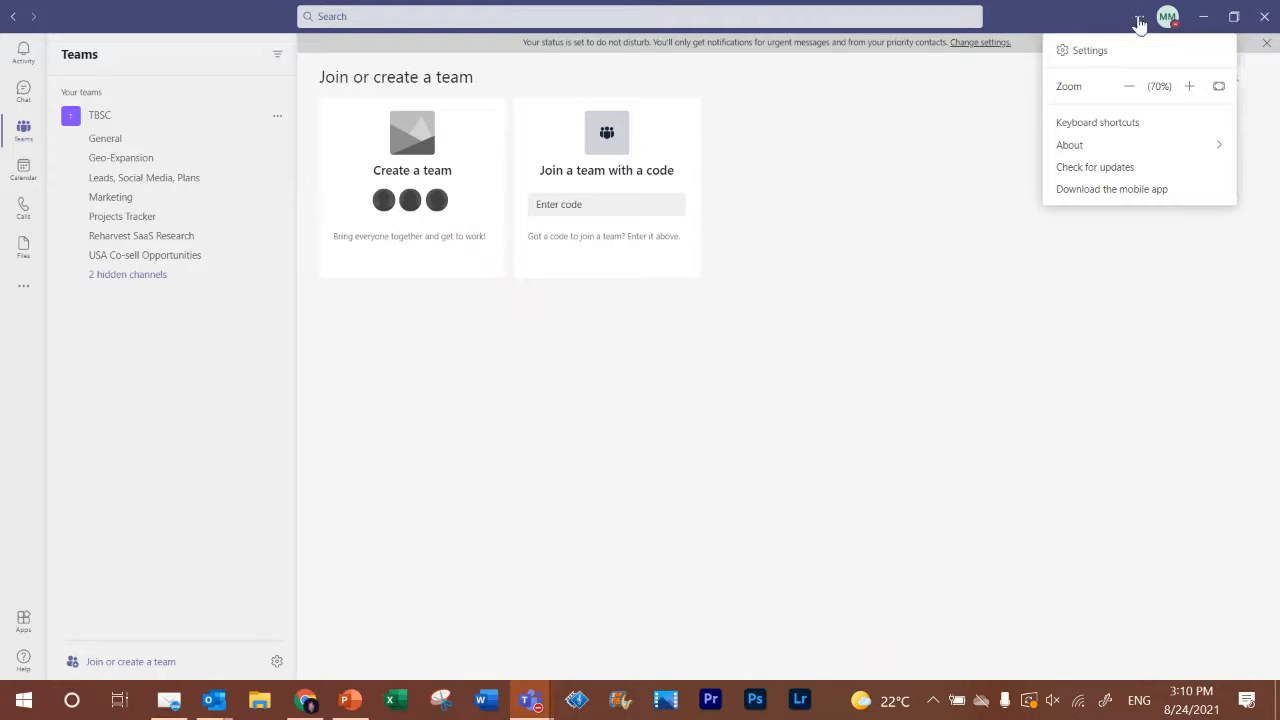
click(1138, 20)
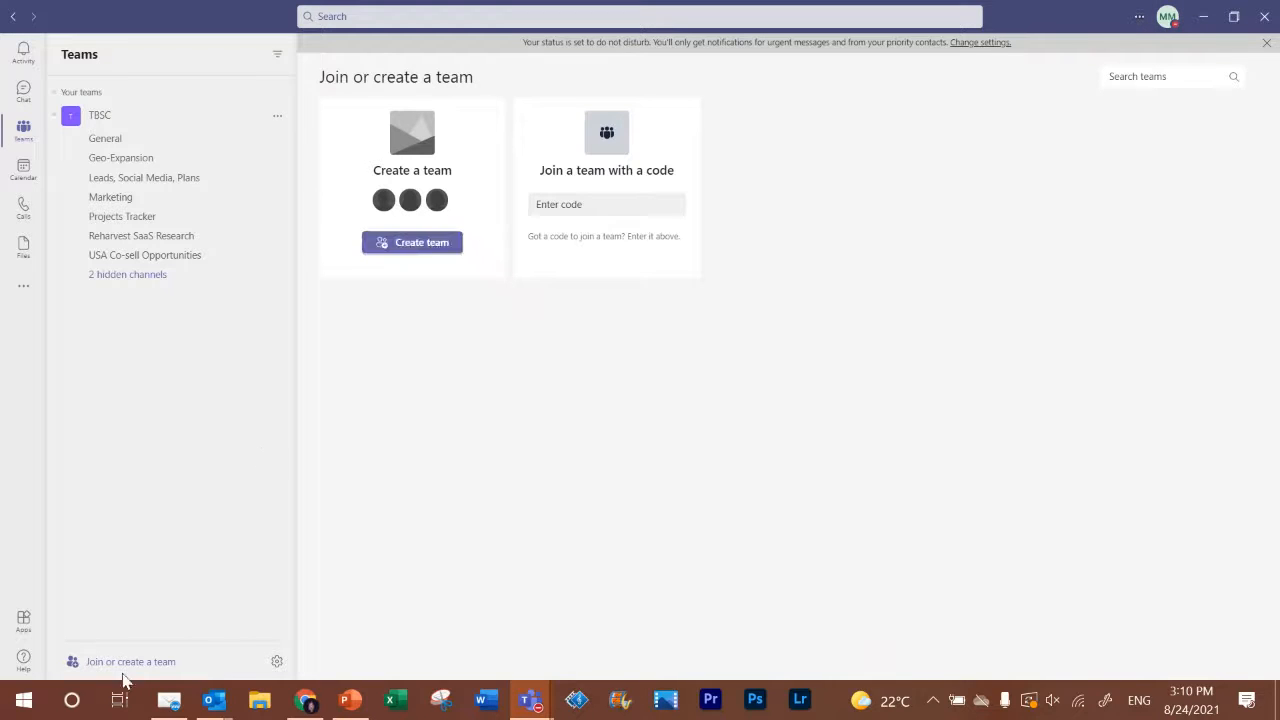
Begin a new team from scratch, after cancelling a first attempt
click(421, 250)
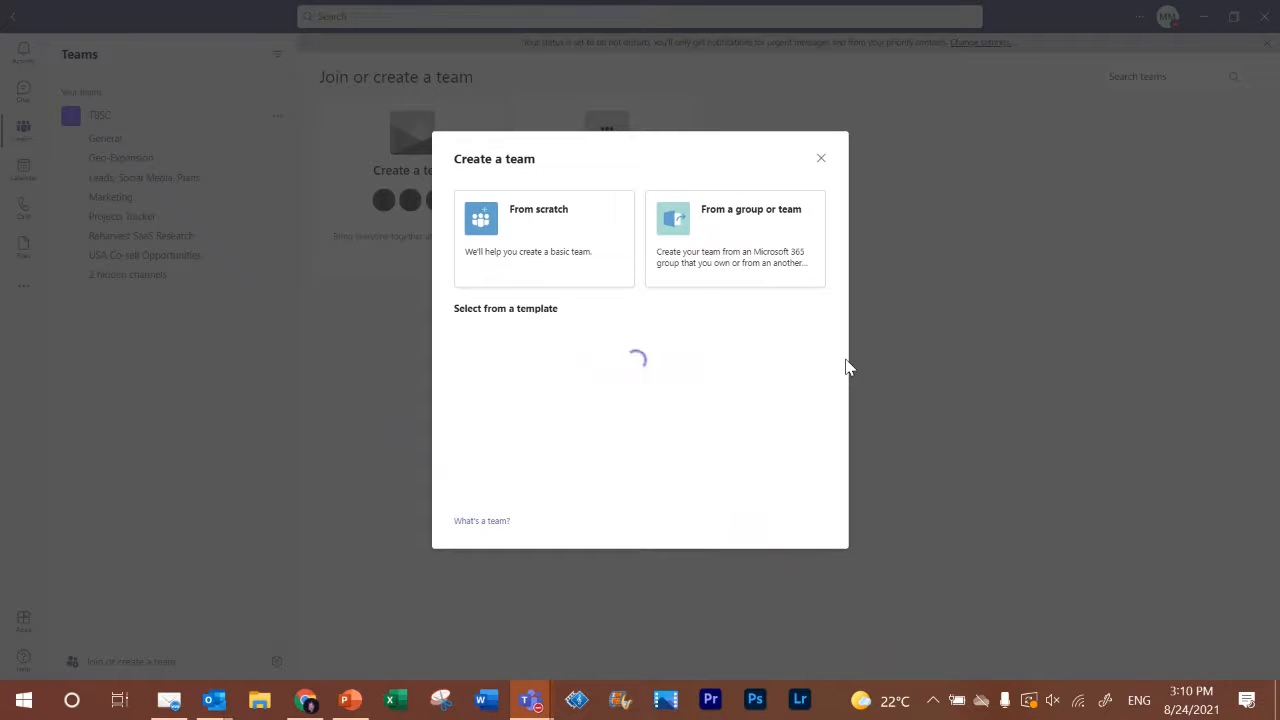
click(821, 160)
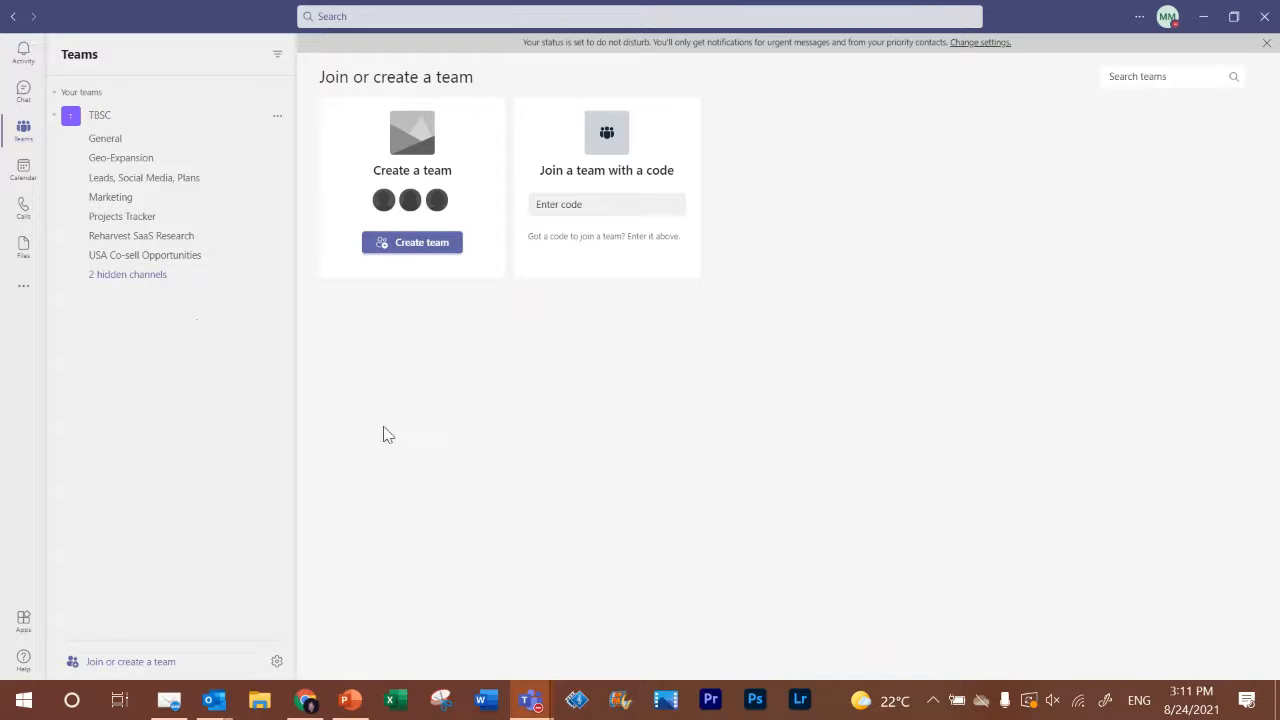
click(442, 252)
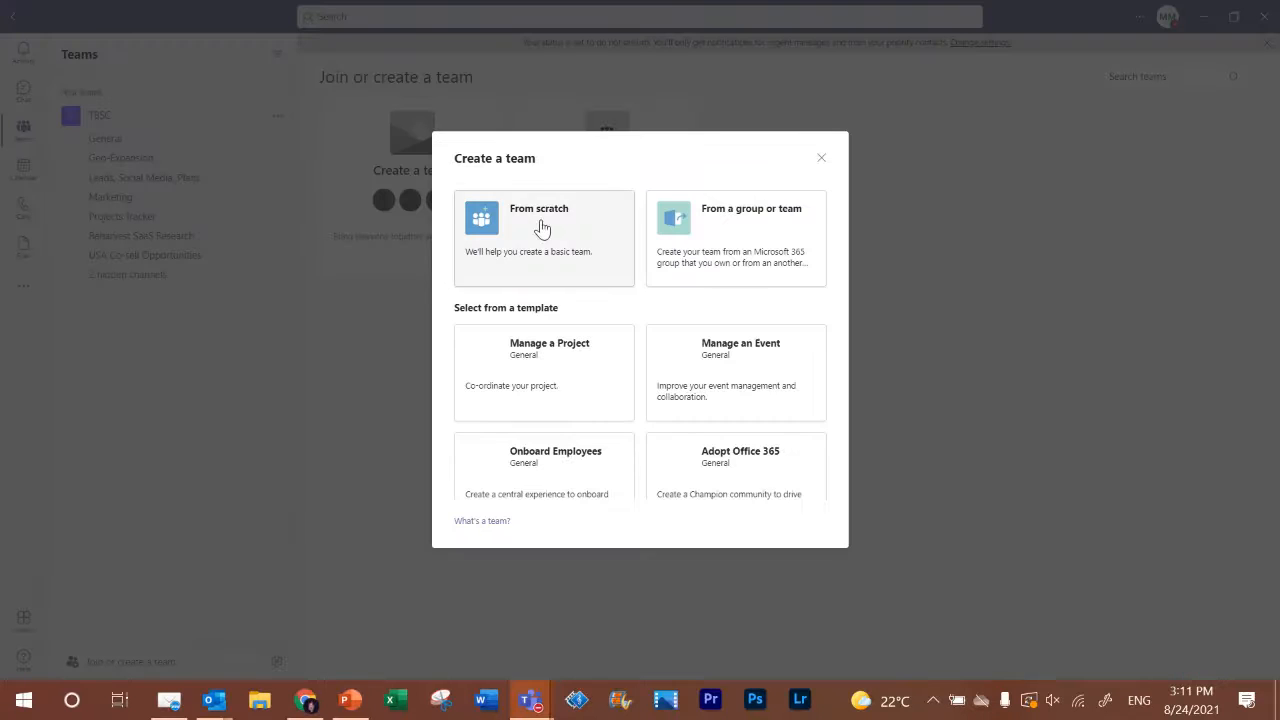
click(541, 229)
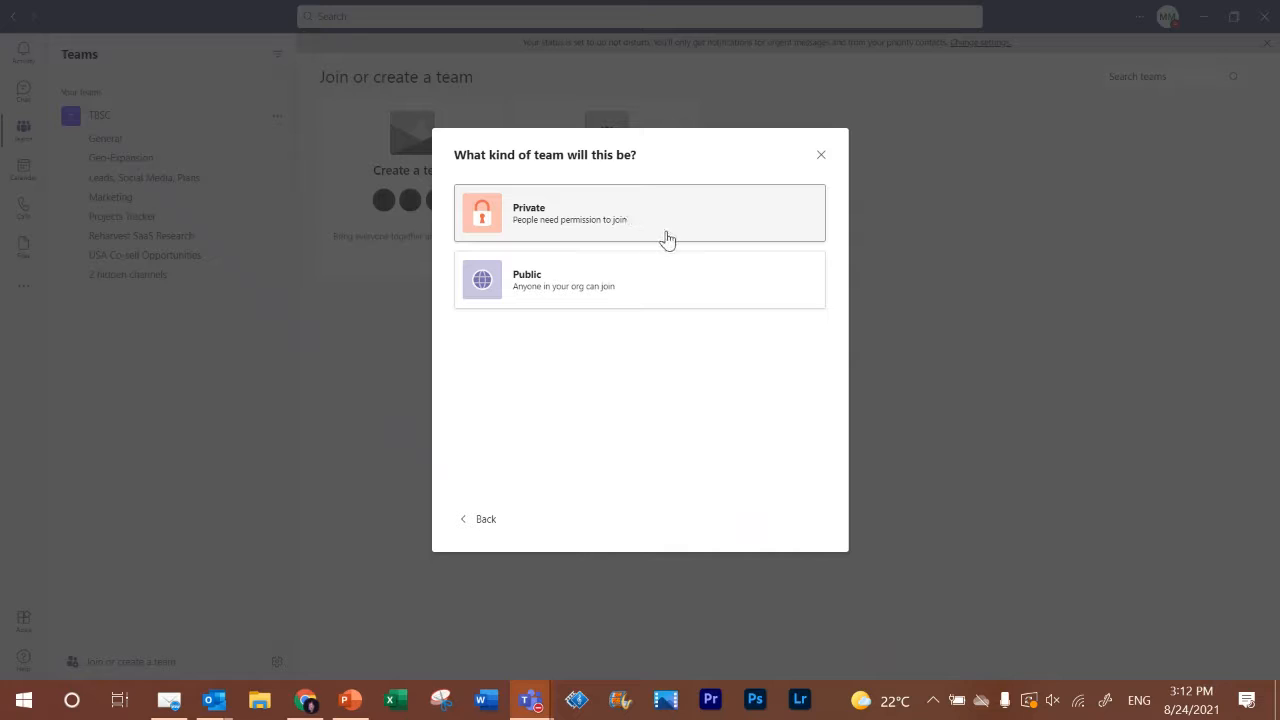
Create a public team named TBSC2 with no description
click(603, 286)
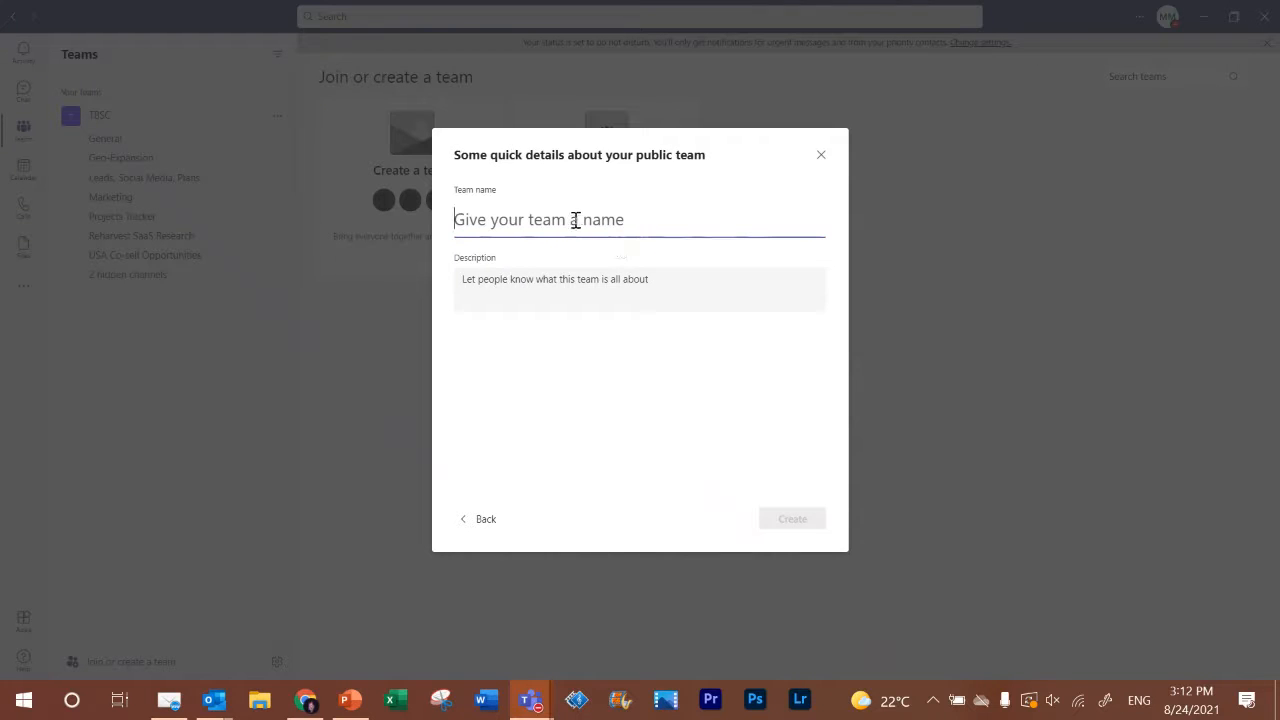
text(TBSC2)
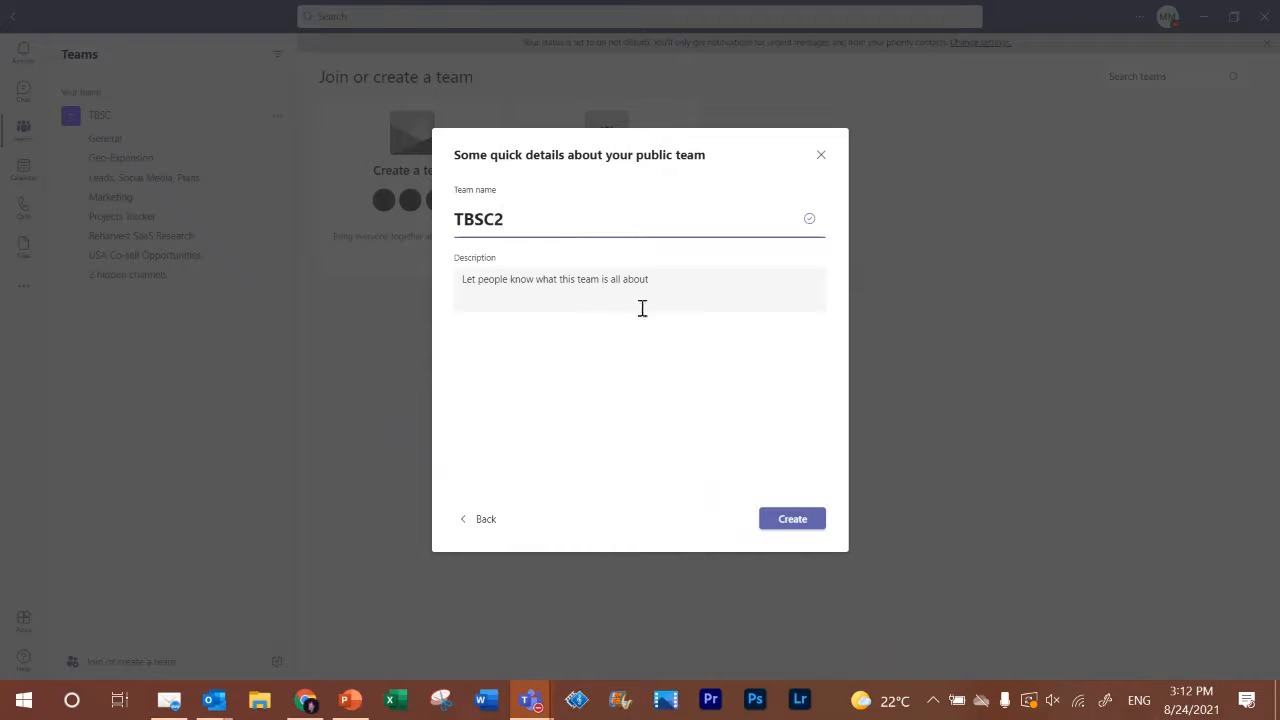
click(621, 290)
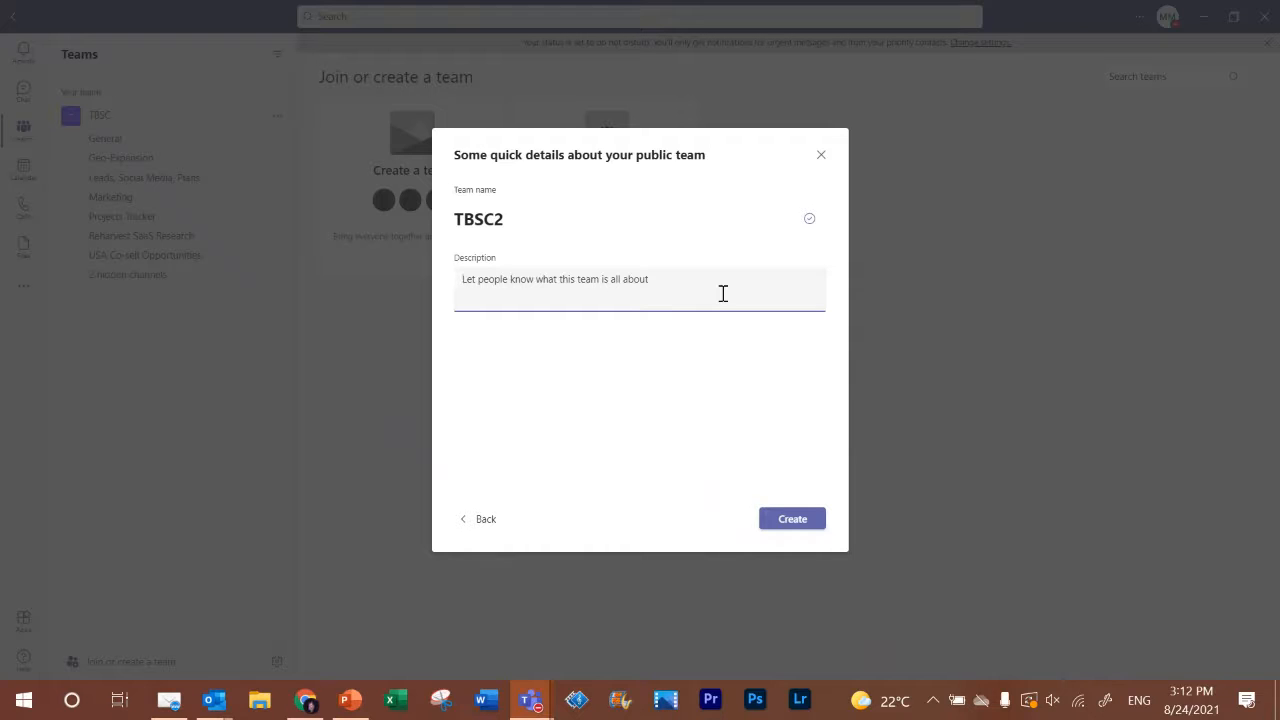
click(798, 521)
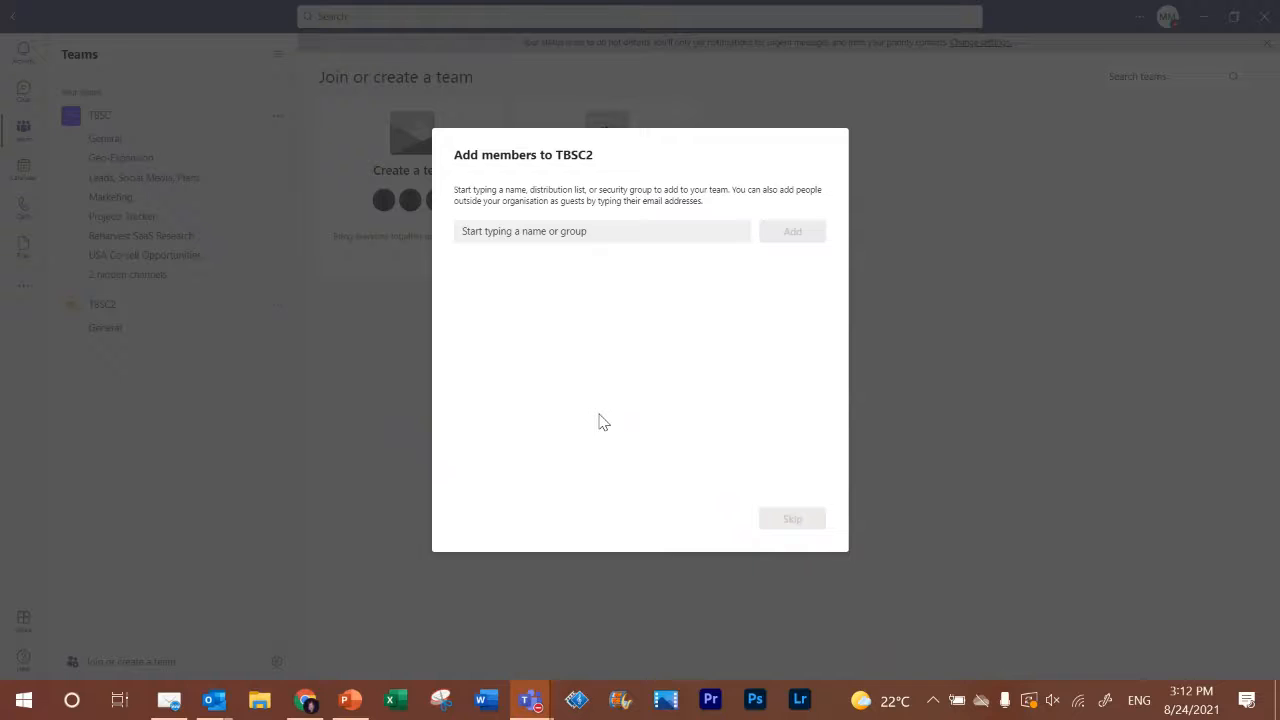
Add the colleague to TBSC2 with the Member role and close the add-members dialog
click(526, 236)
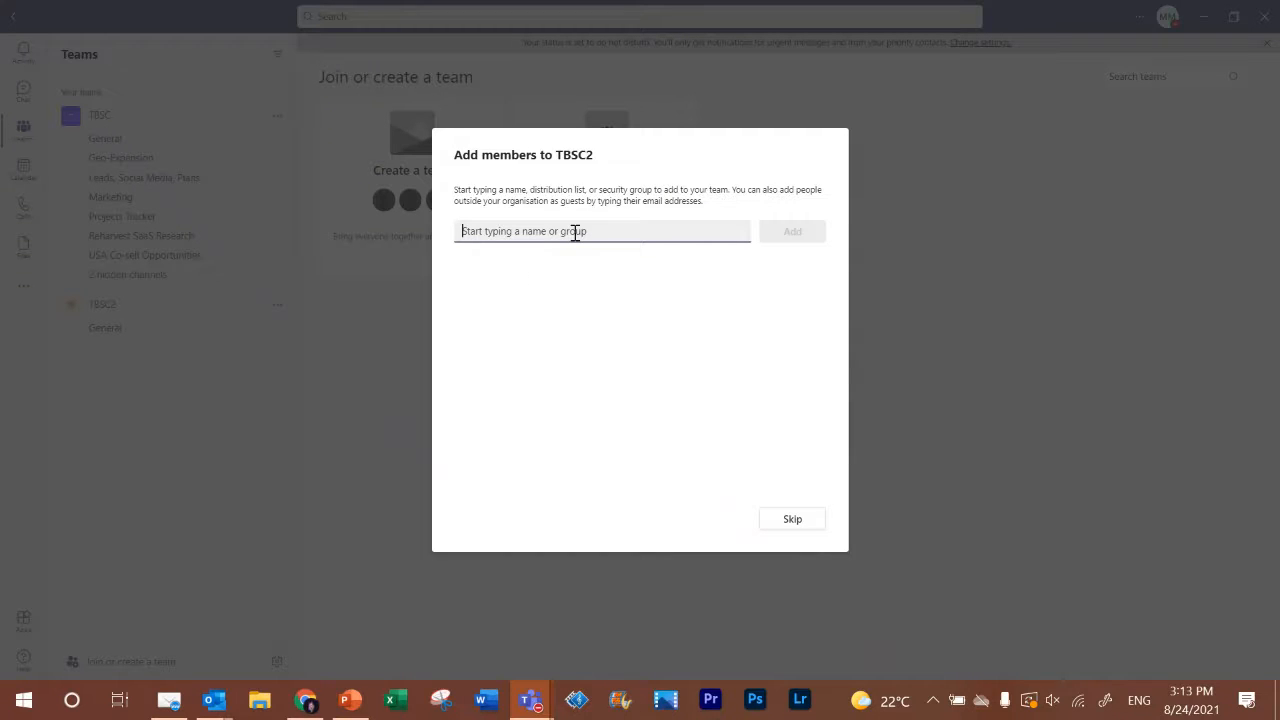
text(p.)
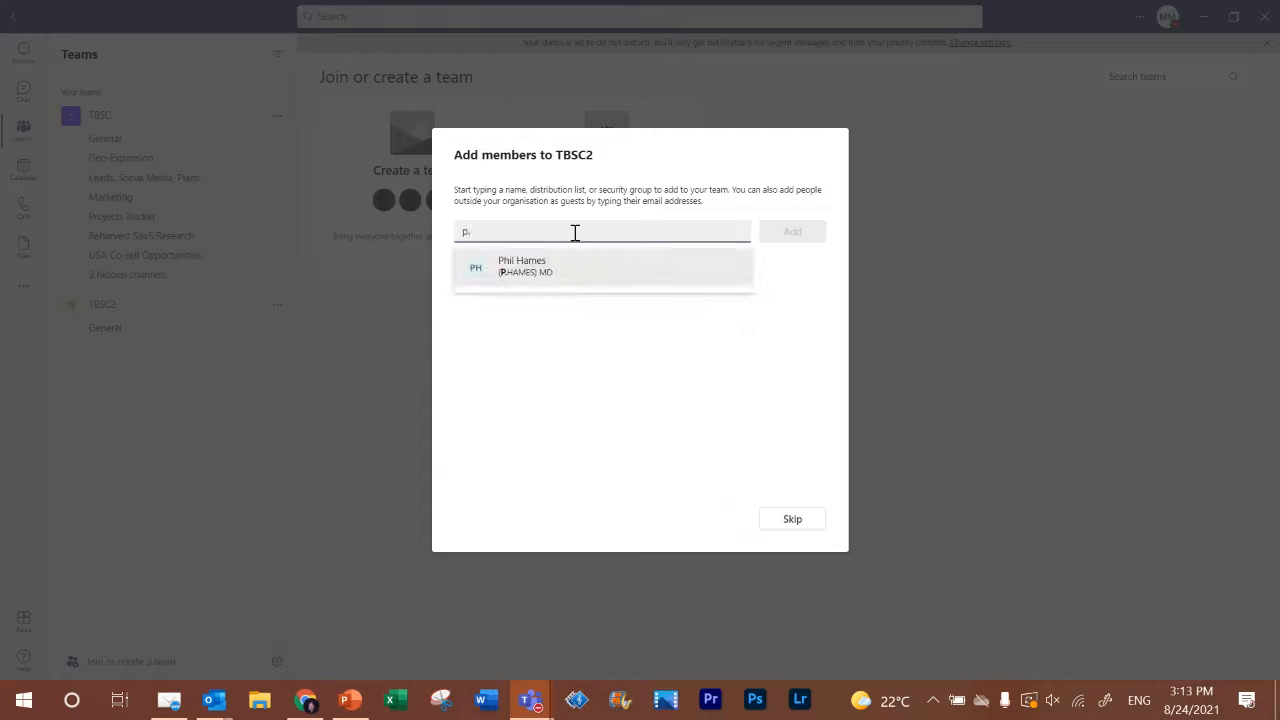
click(603, 269)
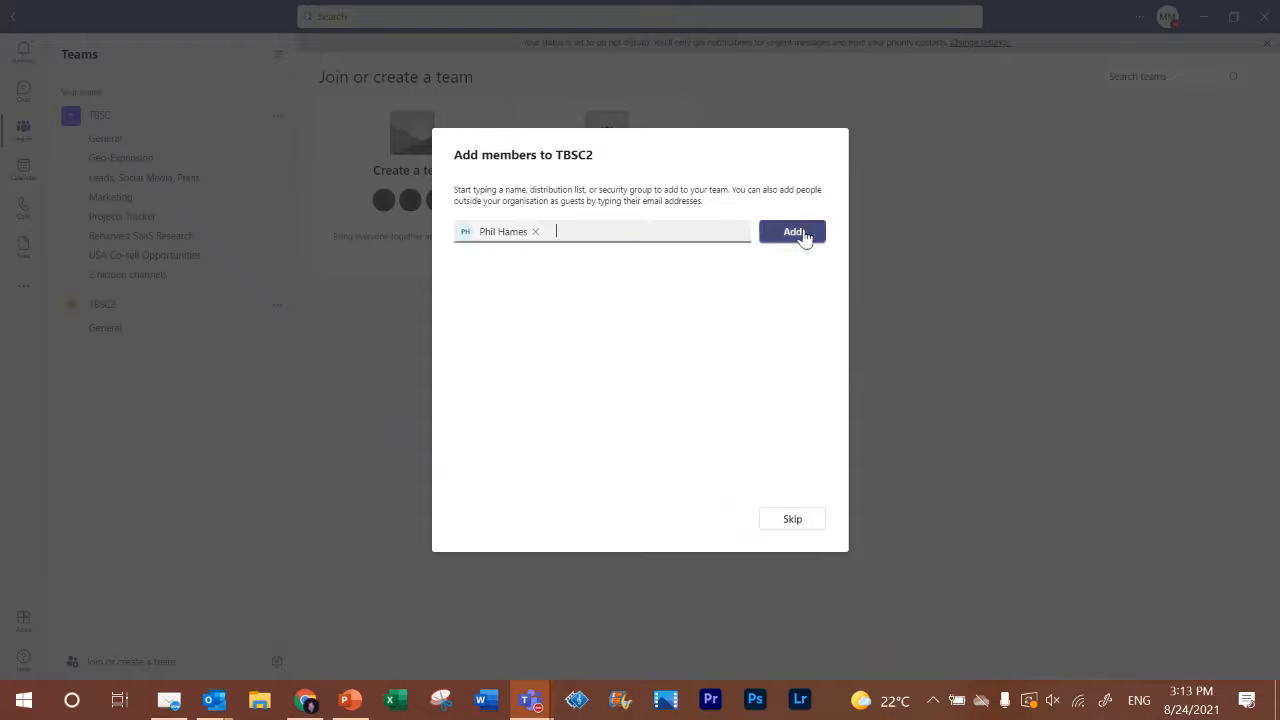
click(803, 236)
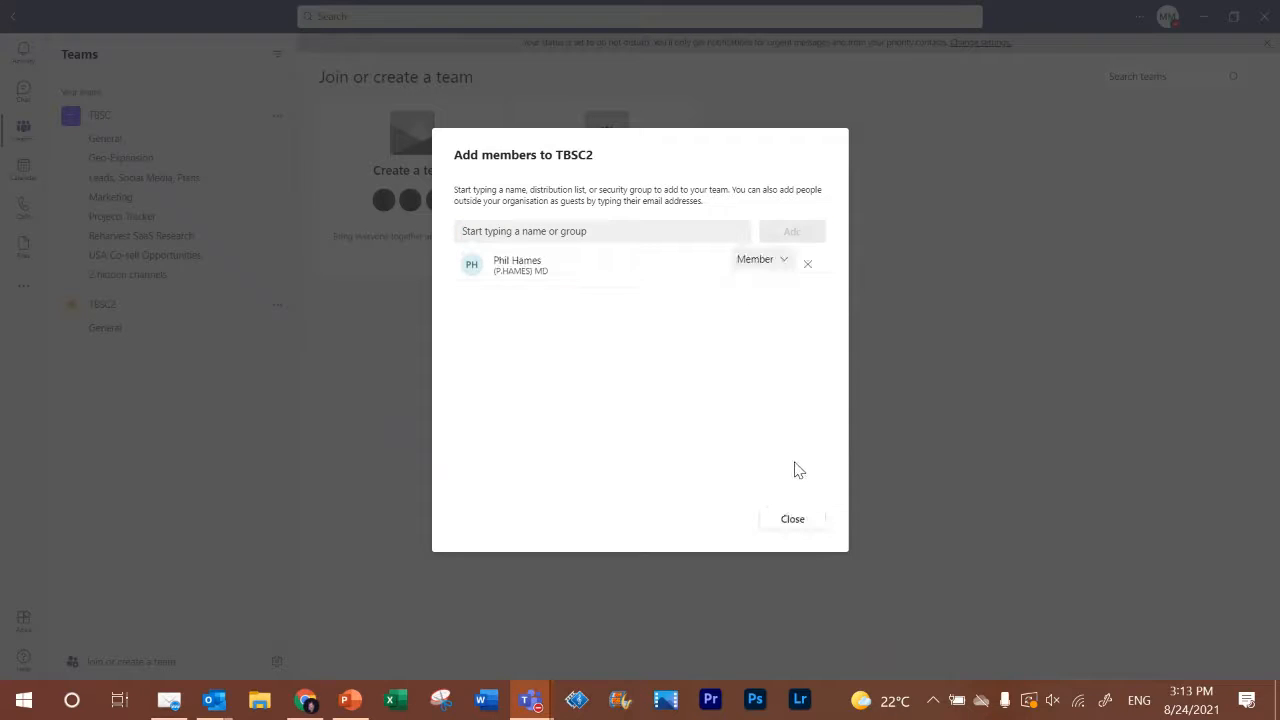
click(783, 264)
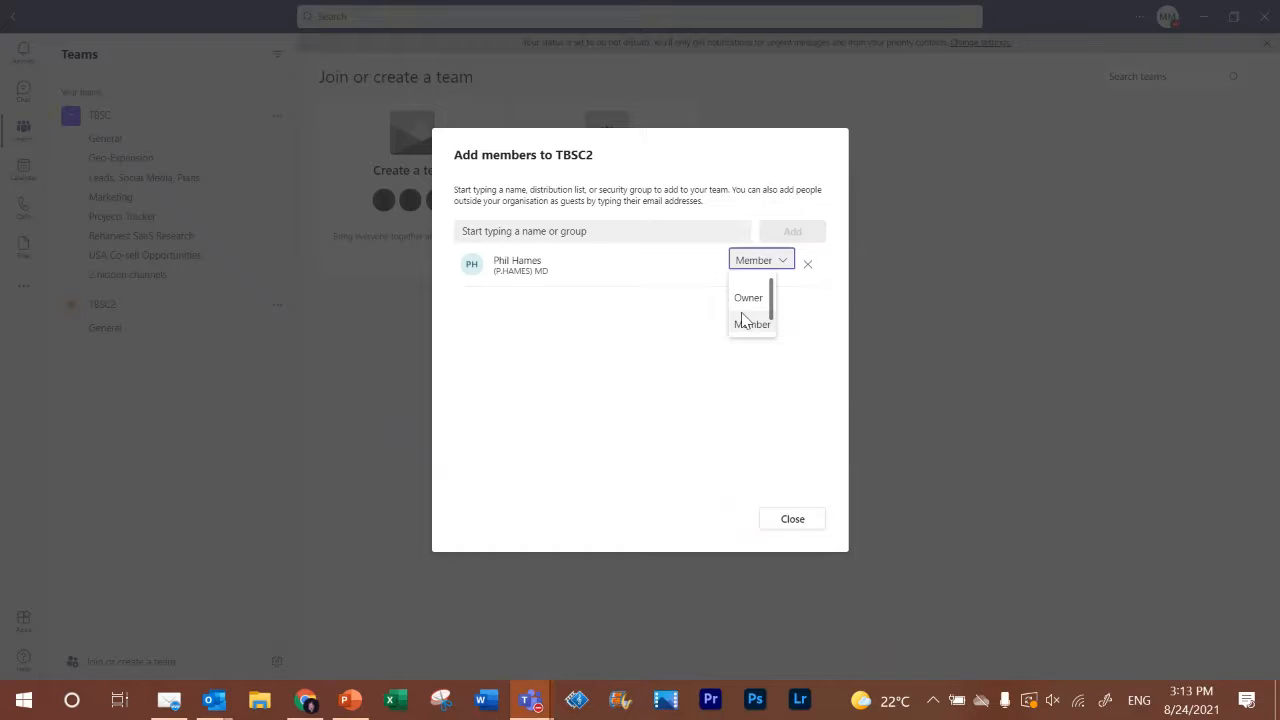
click(746, 325)
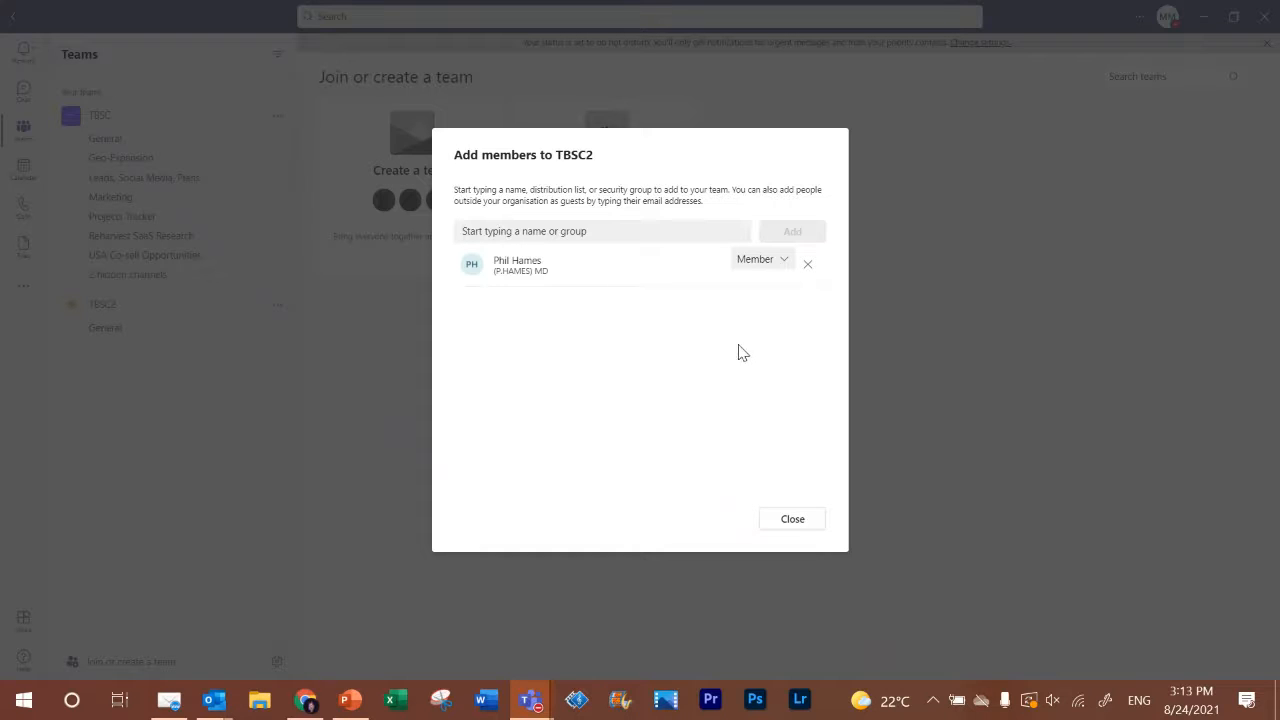
click(793, 521)
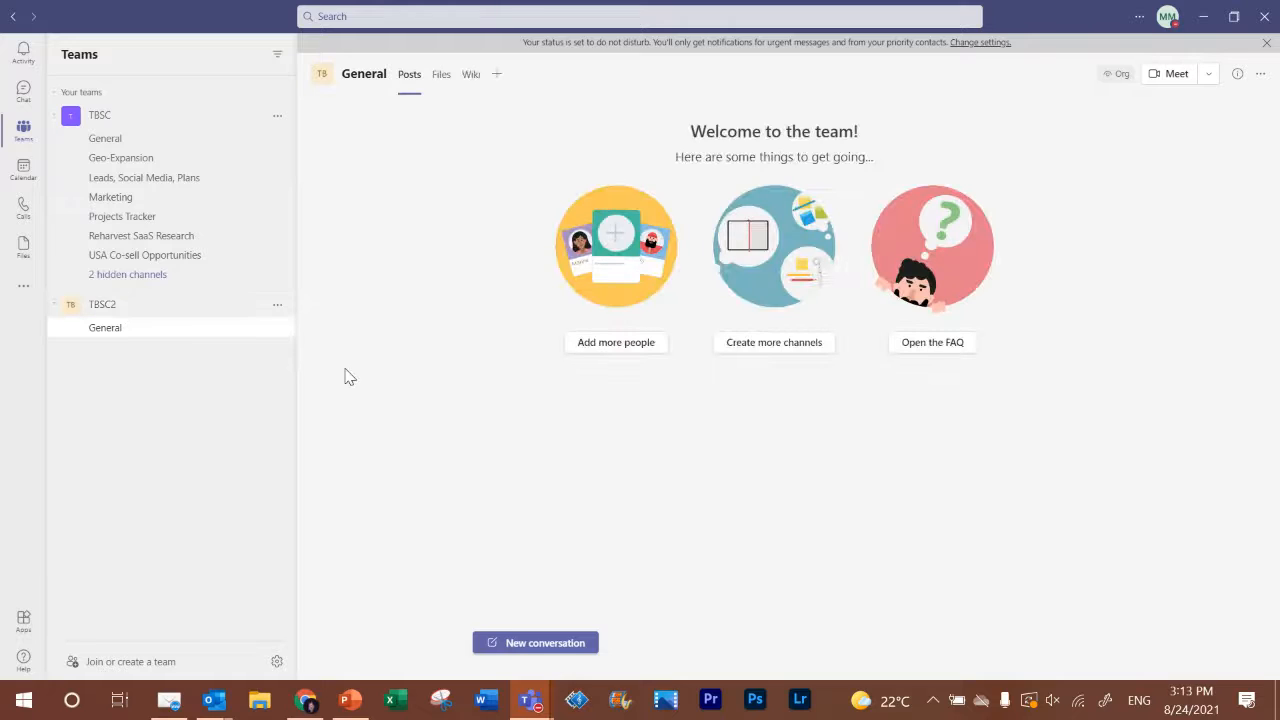
click(116, 308)
click(142, 312)
click(546, 648)
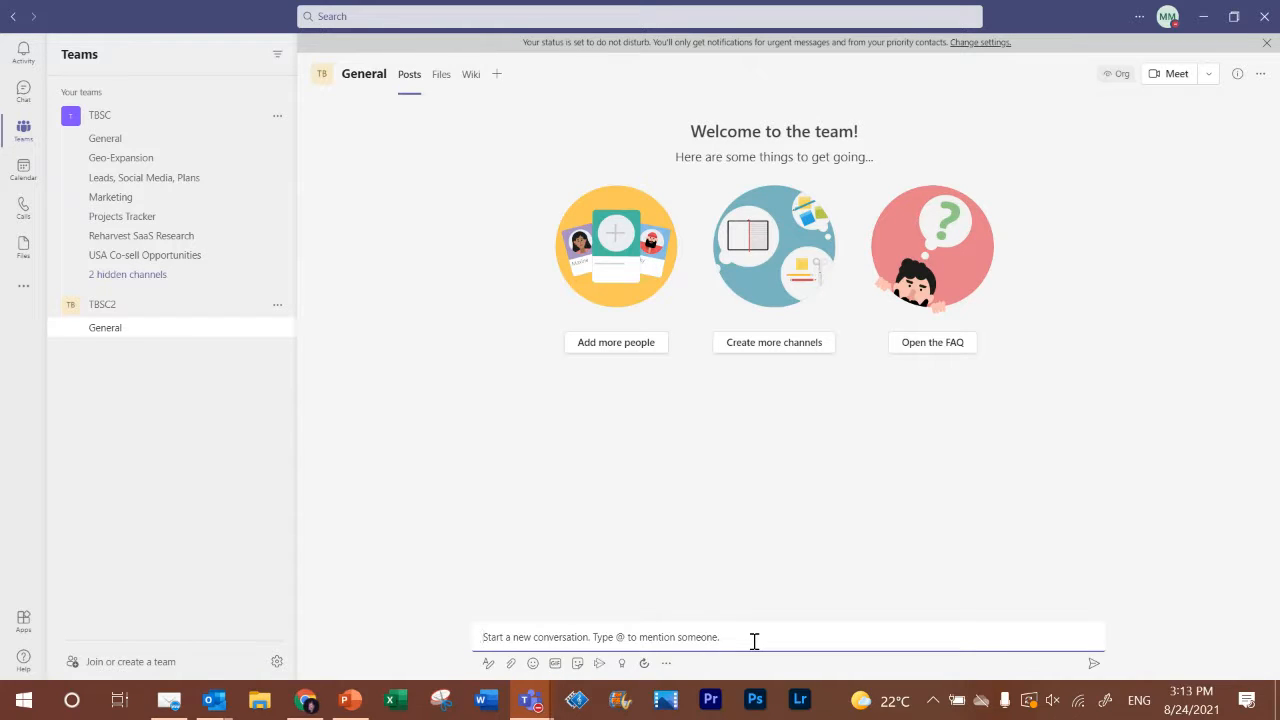
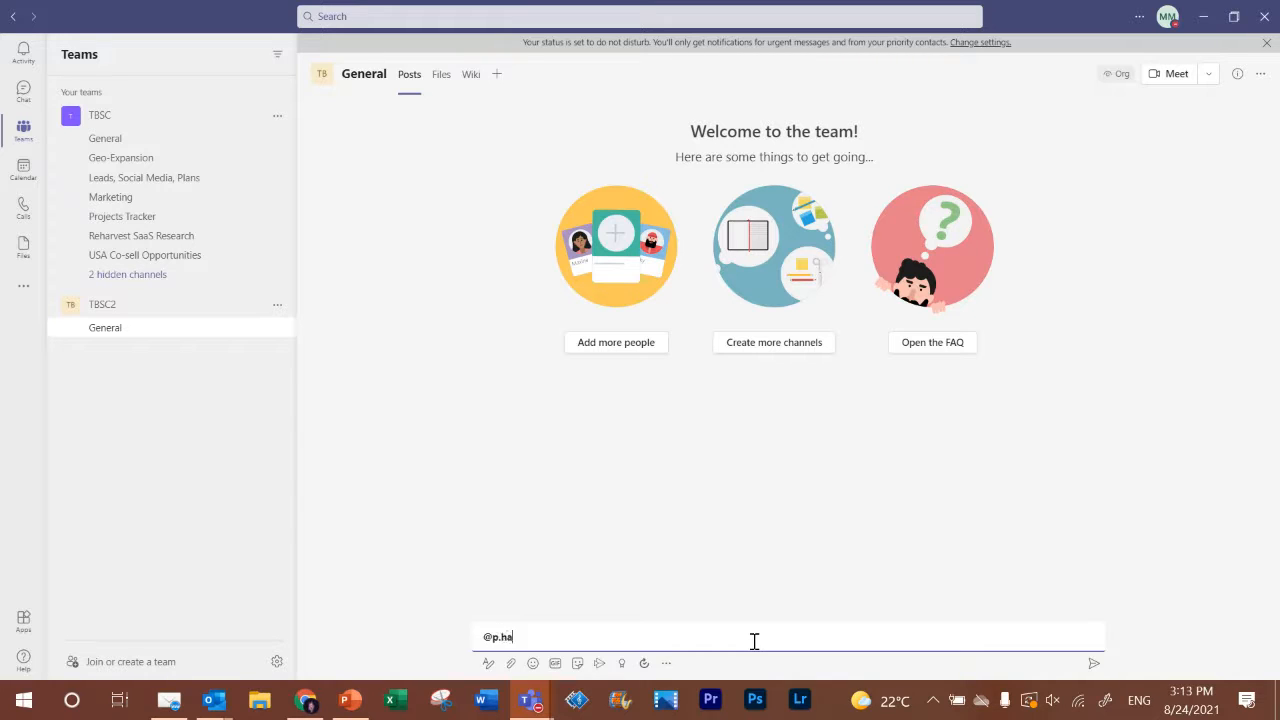
key(Return)
key(BackSpace)
key(BackSpace)
key(BackSpace)
text(llo)
key(Return)
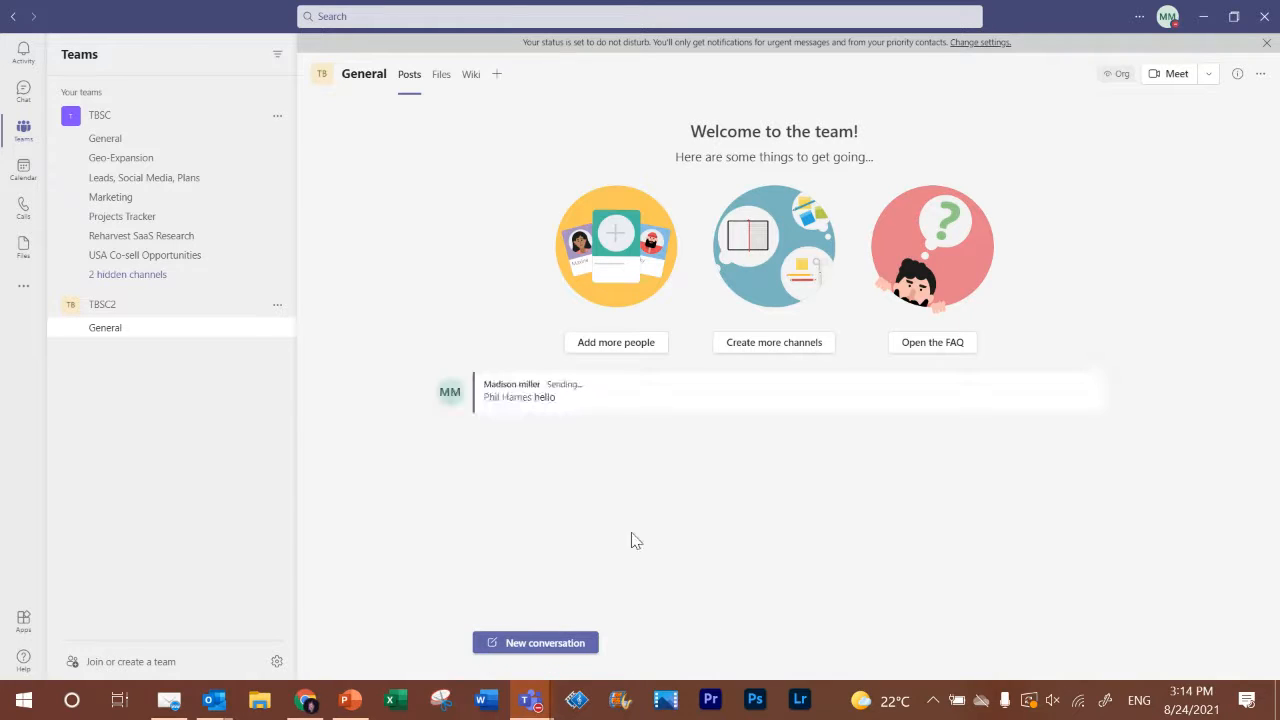
click(504, 428)
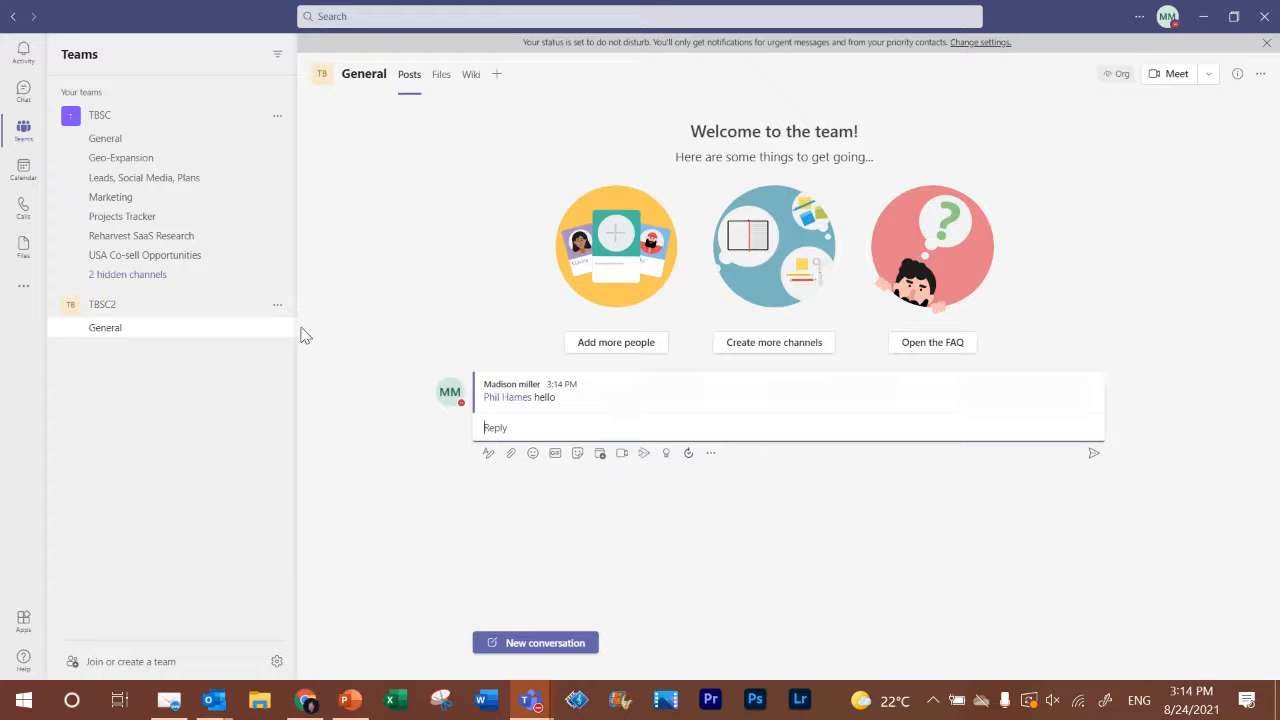
Show the General channel's Files tab, an empty document library
click(441, 78)
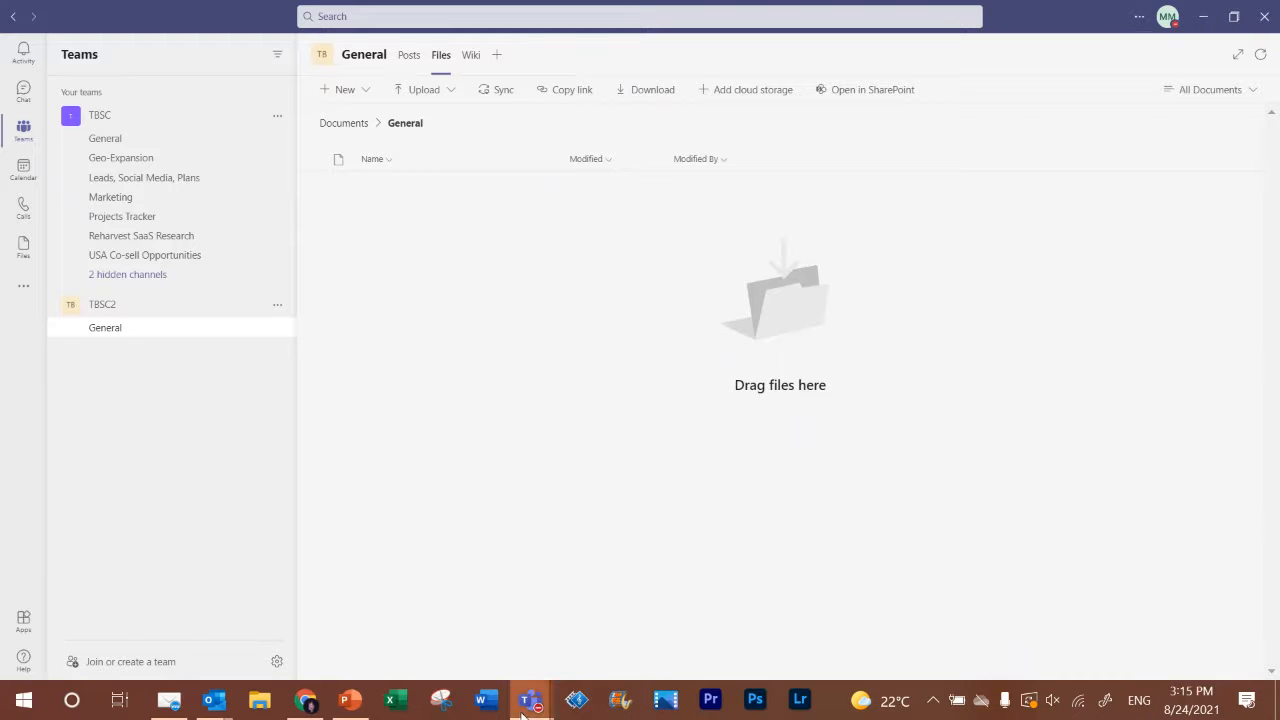
mouse_move(531, 703)
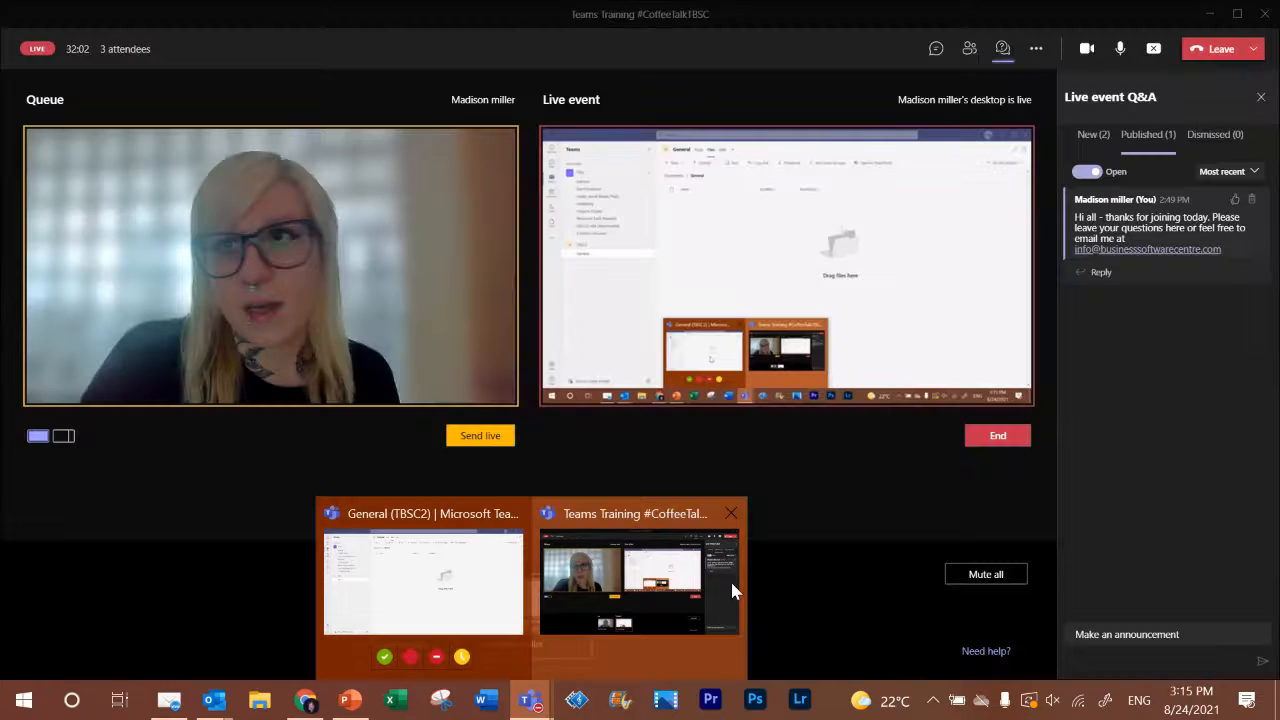
Switch back to the Teams Training #CoffeeTalkTBSC live event window
click(610, 580)
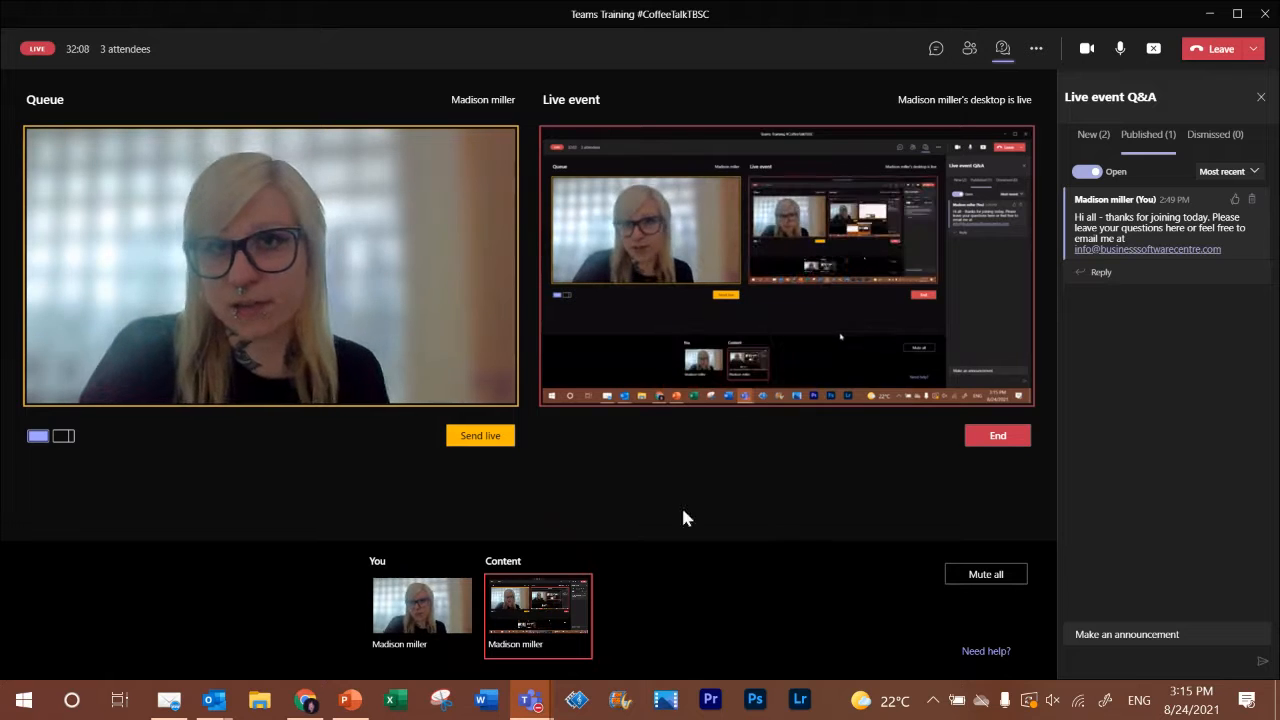